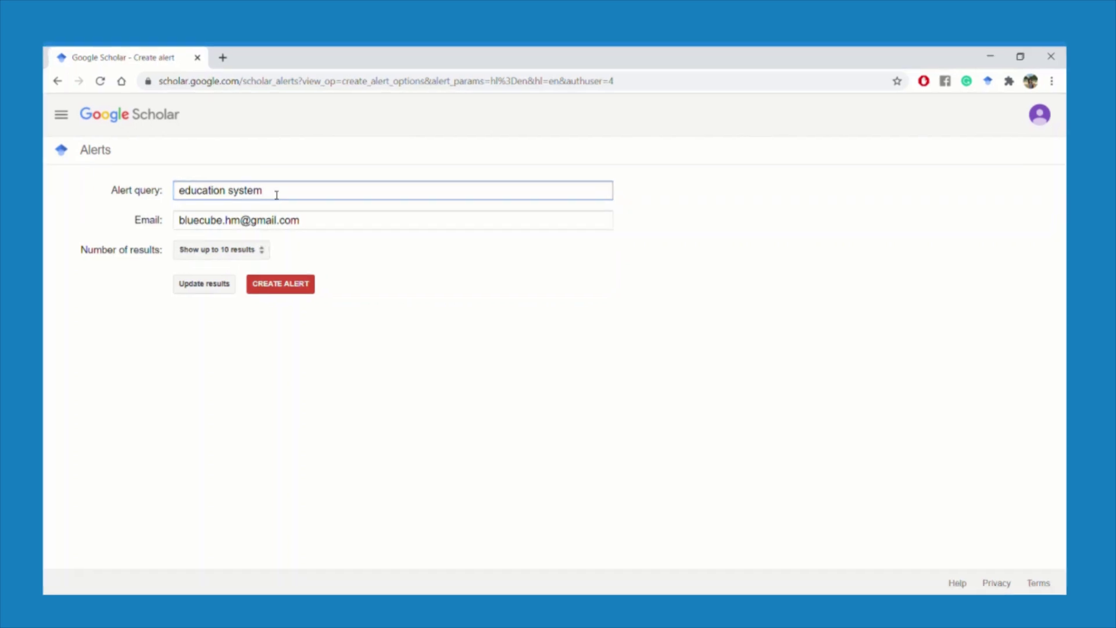
# Review the number-of-results options for the education system alert and choose to show up to 10 results
pyautogui.click(253, 255)
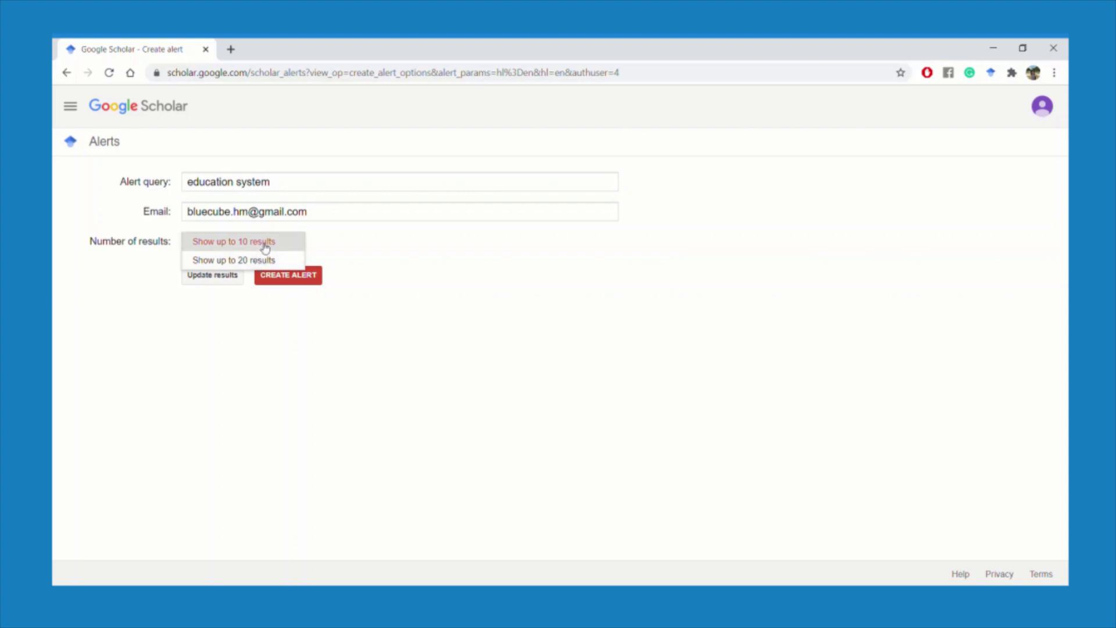
pyautogui.click(265, 248)
pyautogui.click(262, 243)
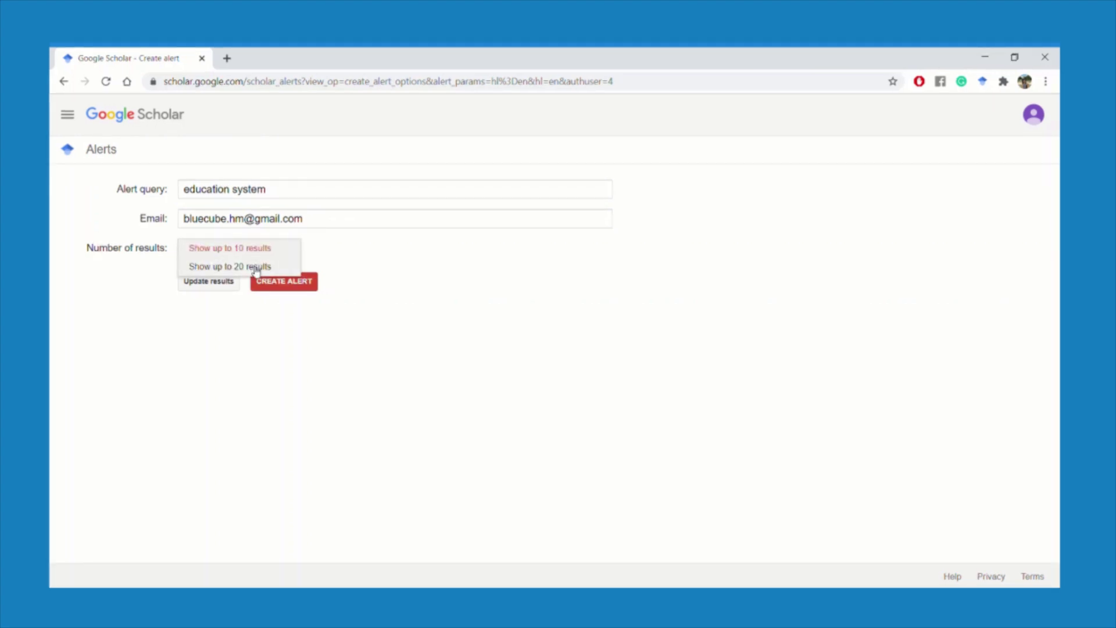
pyautogui.click(260, 249)
pyautogui.click(259, 256)
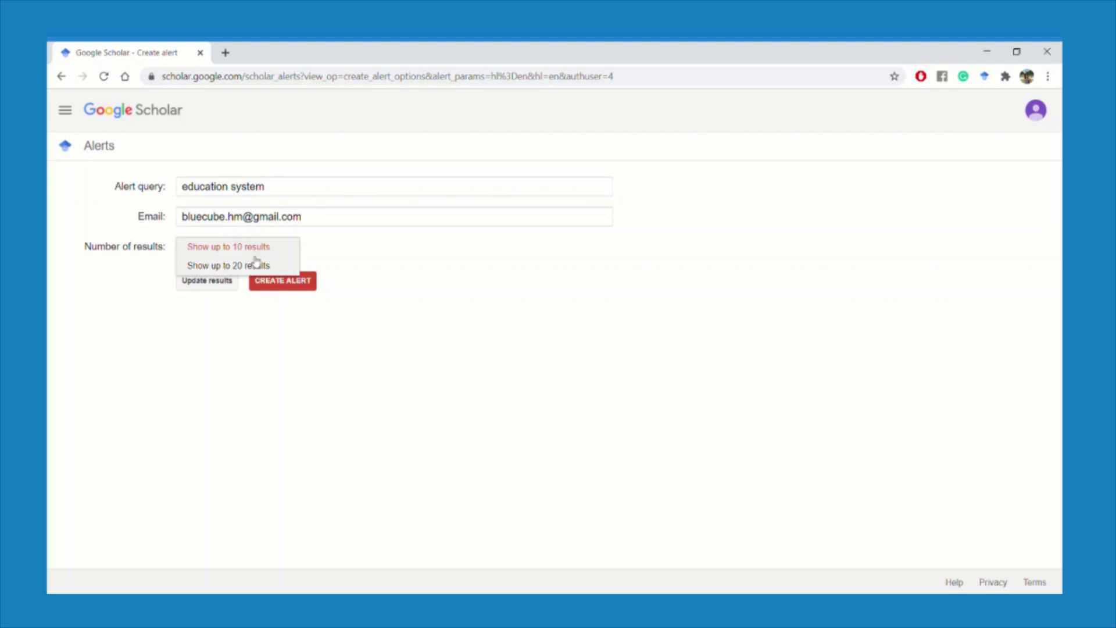
pyautogui.click(259, 252)
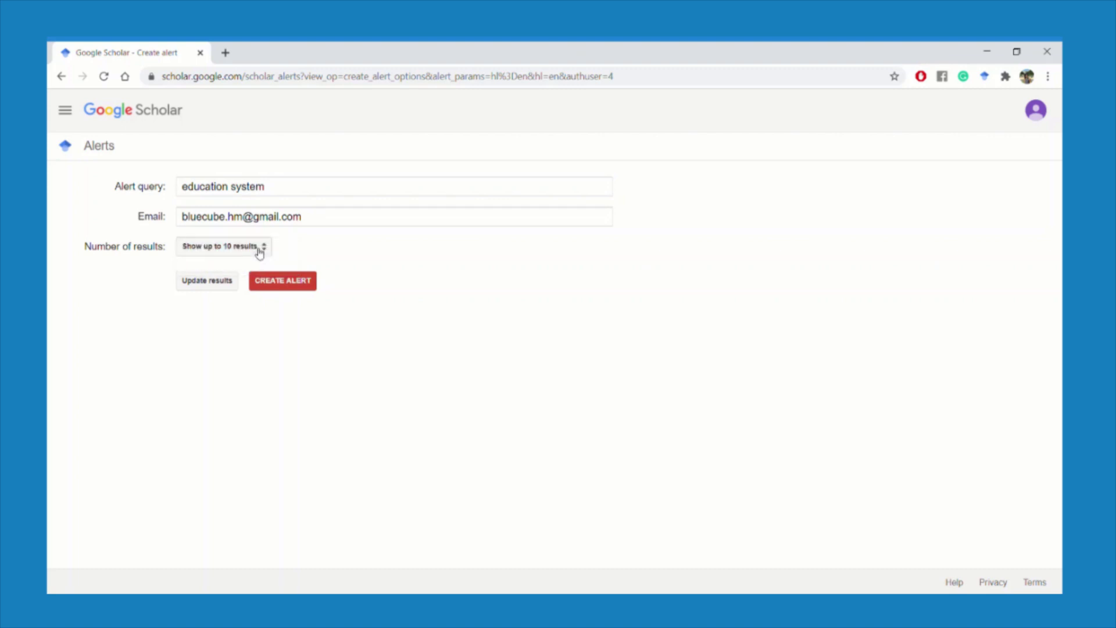
pyautogui.click(260, 244)
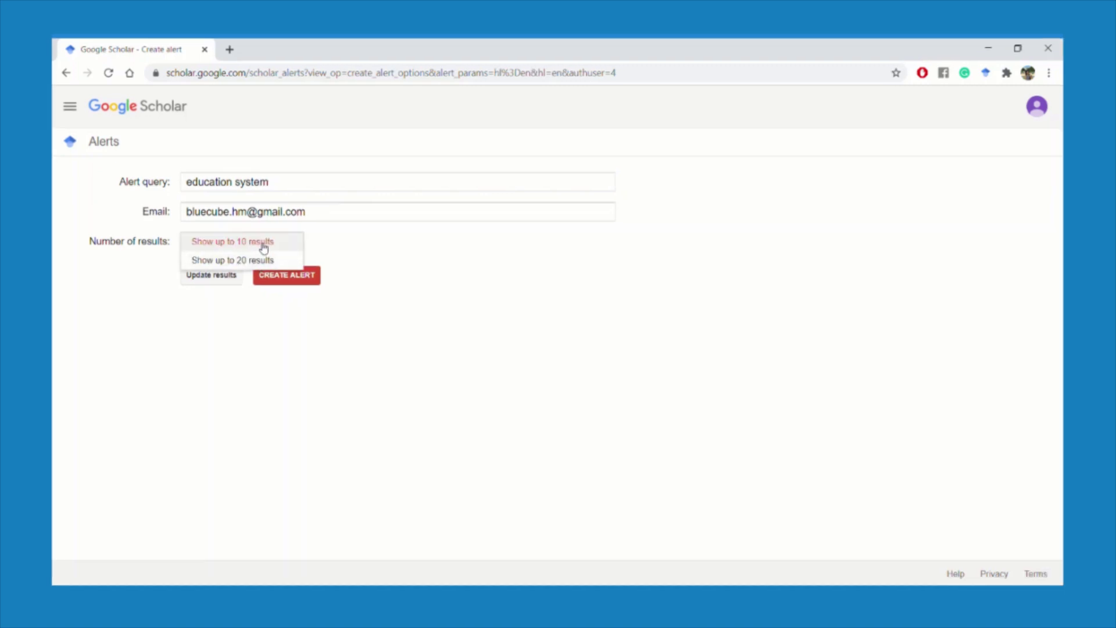
pyautogui.click(261, 247)
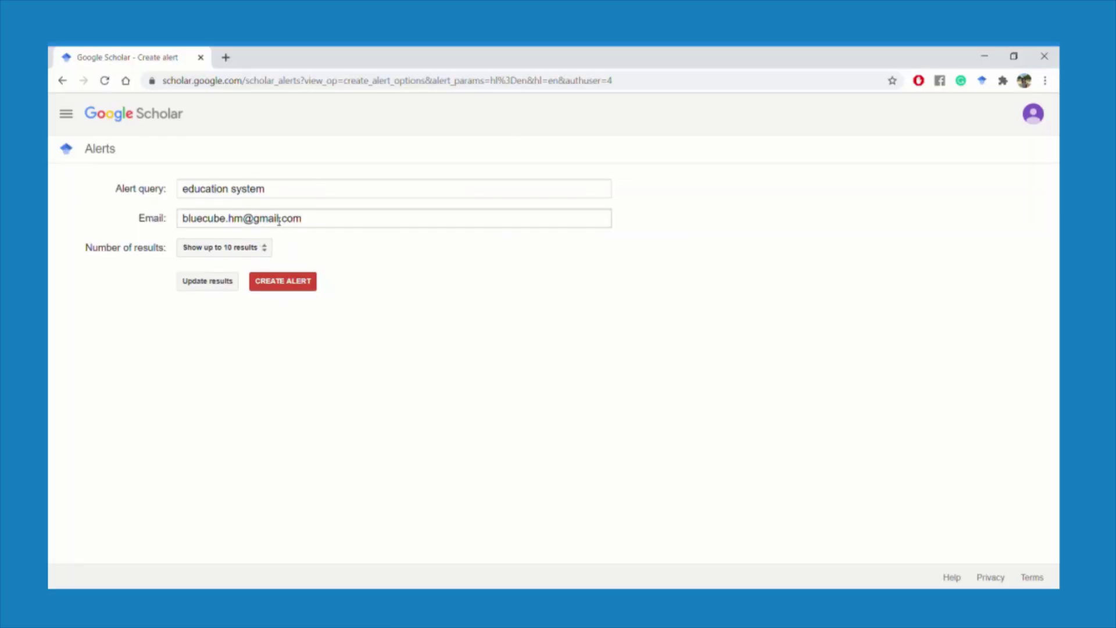
# Check the alert's destination e-mail and create the alert for the query "education system"
pyautogui.click(275, 220)
pyautogui.moveTo(329, 221); pyautogui.dragTo(188, 227)
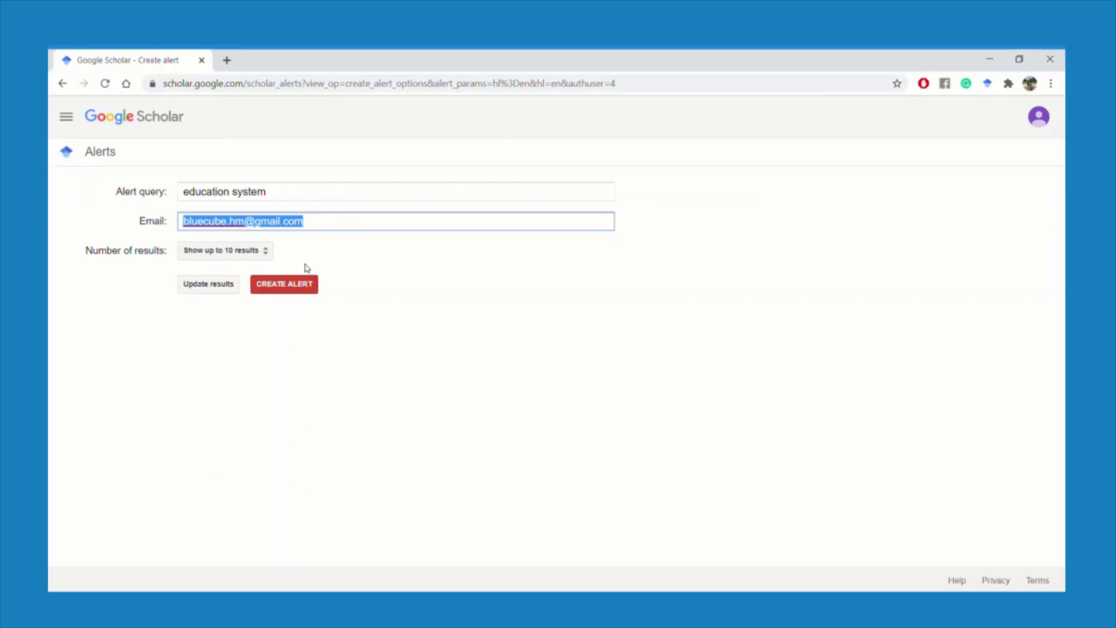
pyautogui.click(271, 285)
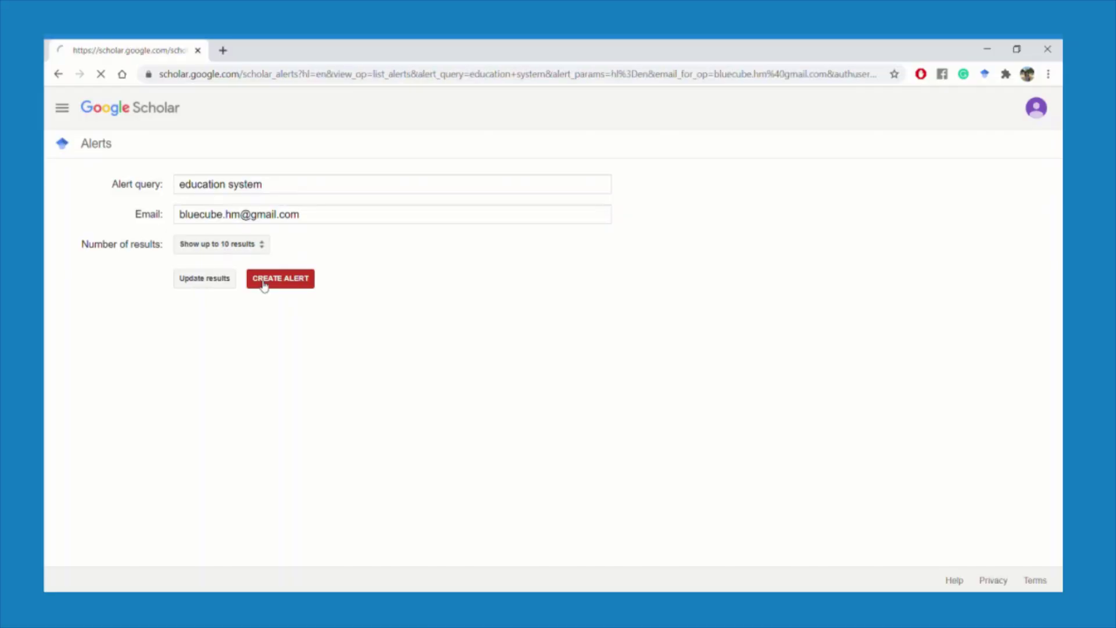
pyautogui.click(266, 282)
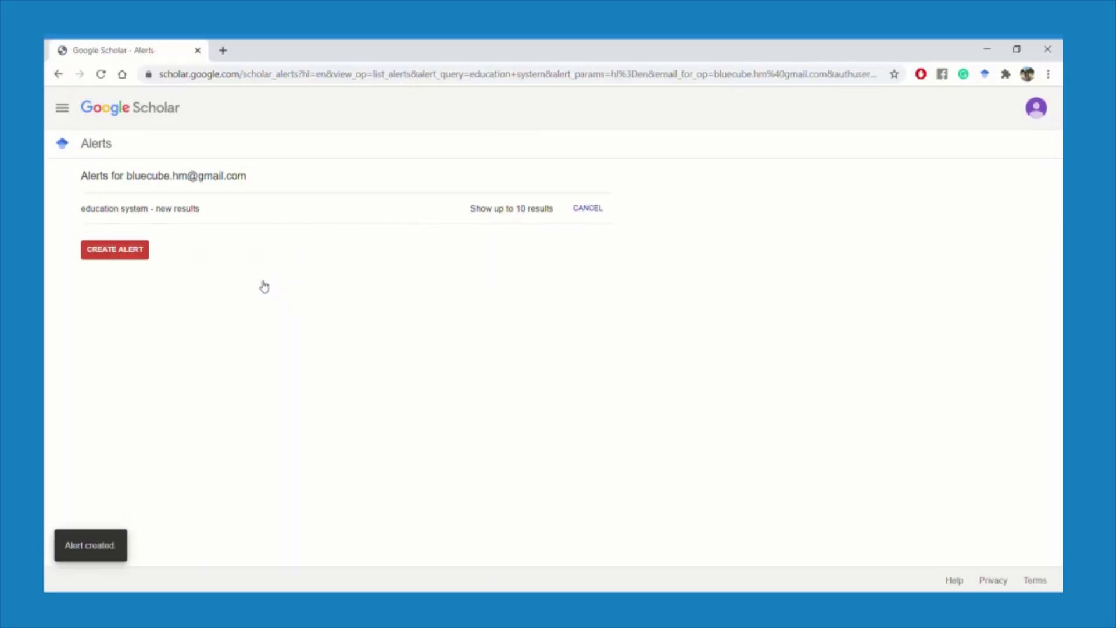
# Create another alert with the query "productivity" for the same e-mail address
pyautogui.click(131, 256)
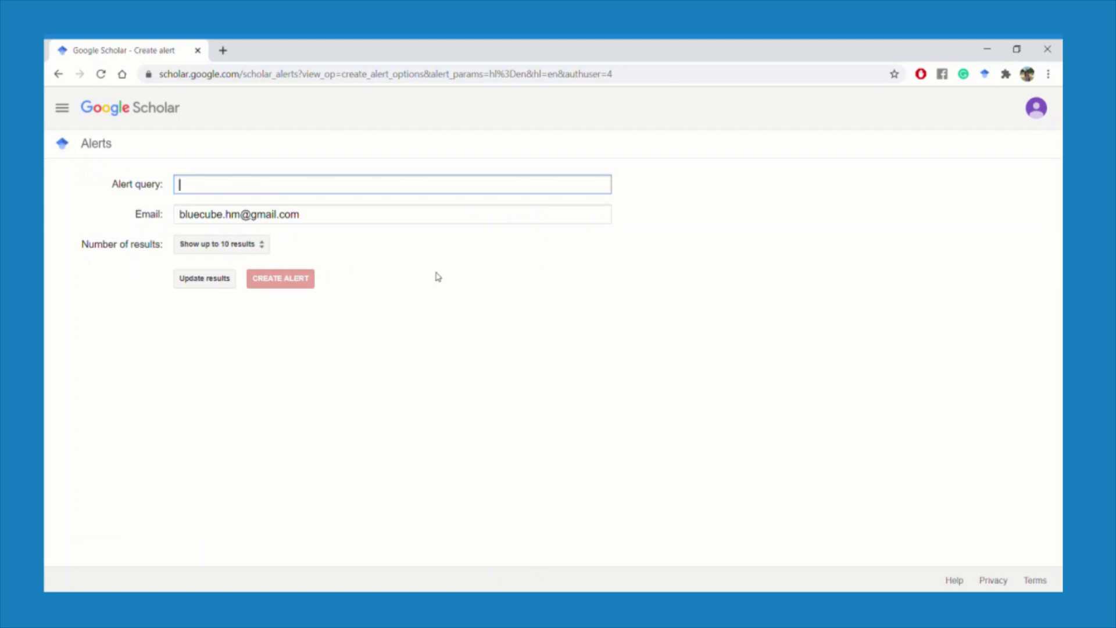
pyautogui.write('productivity')
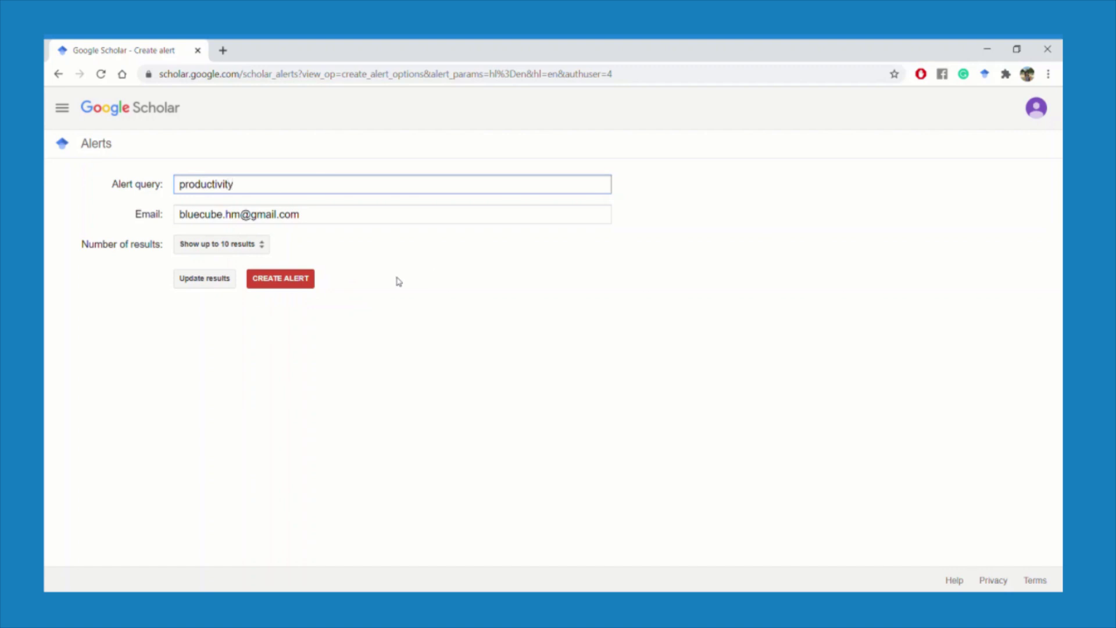
pyautogui.click(278, 279)
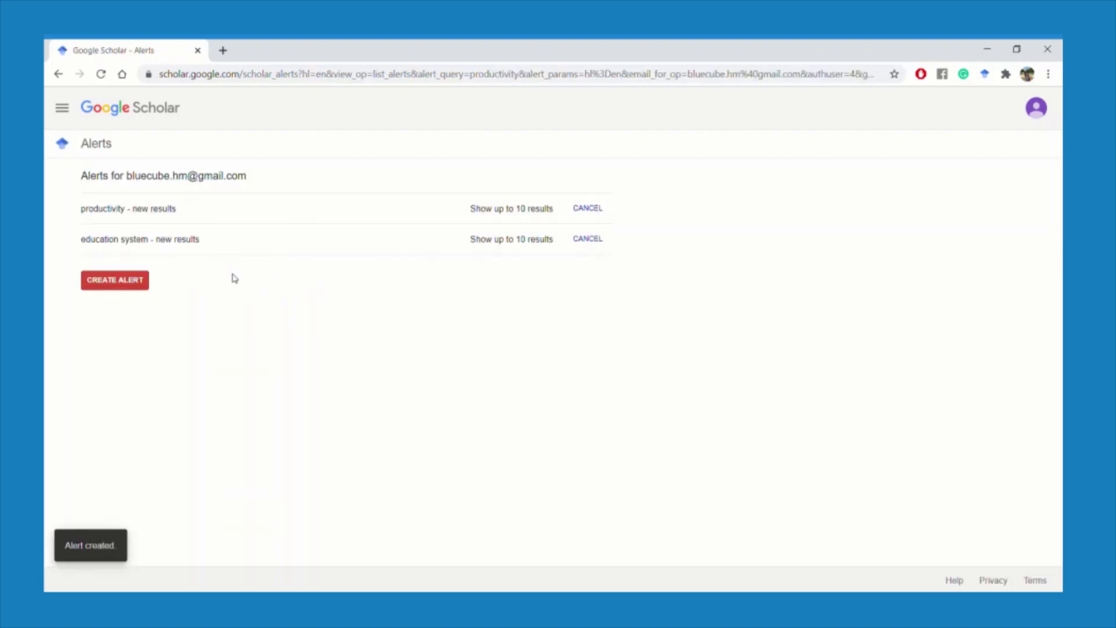
# Create a further alert with the query "cognitive science"
pyautogui.click(147, 280)
pyautogui.write('cognitive science')
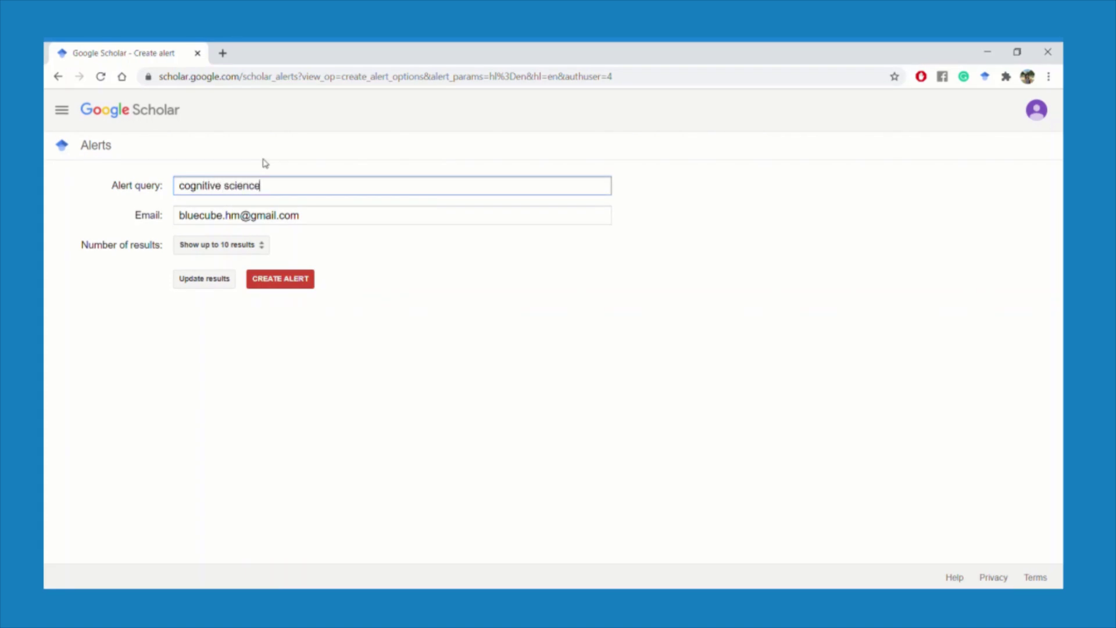
pyautogui.click(263, 282)
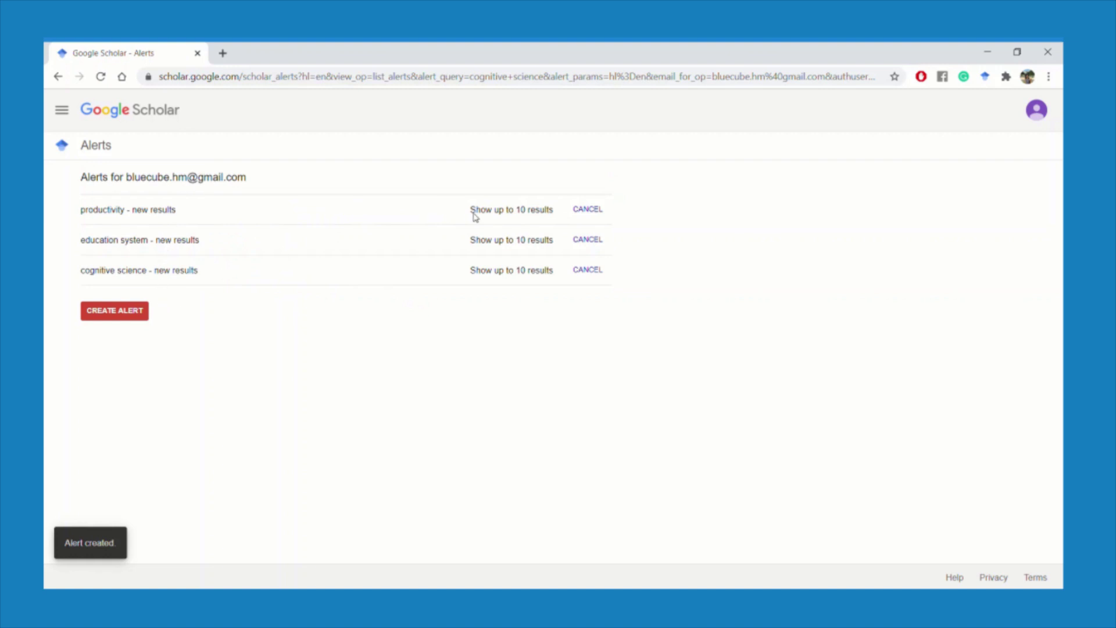
# Cancel the "cognitive science - new results" alert from the alerts list
pyautogui.click(598, 269)
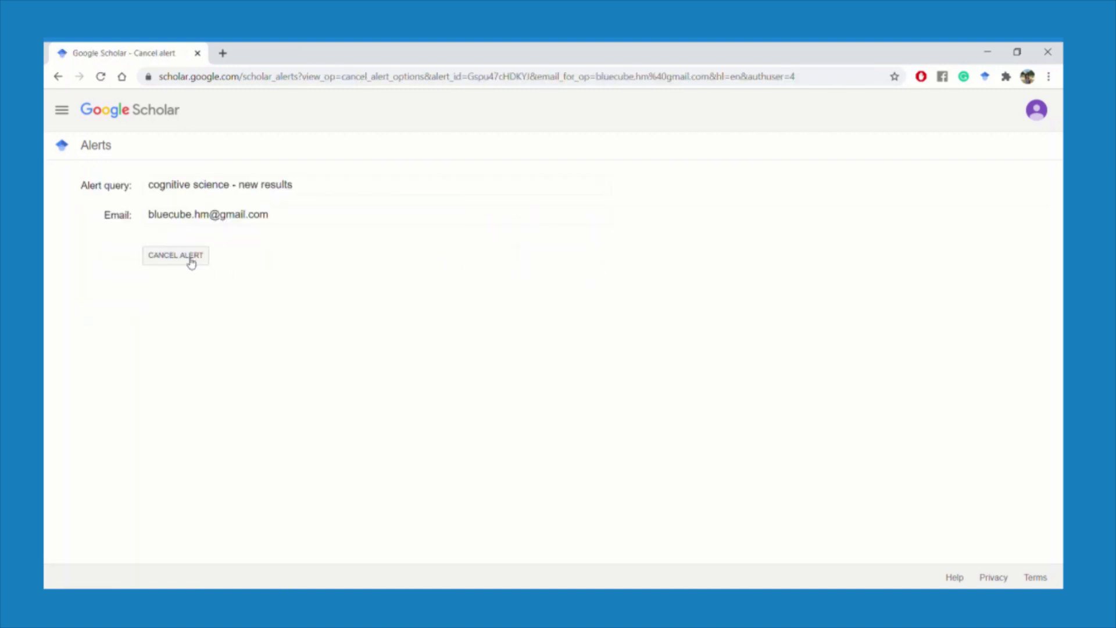
pyautogui.click(191, 263)
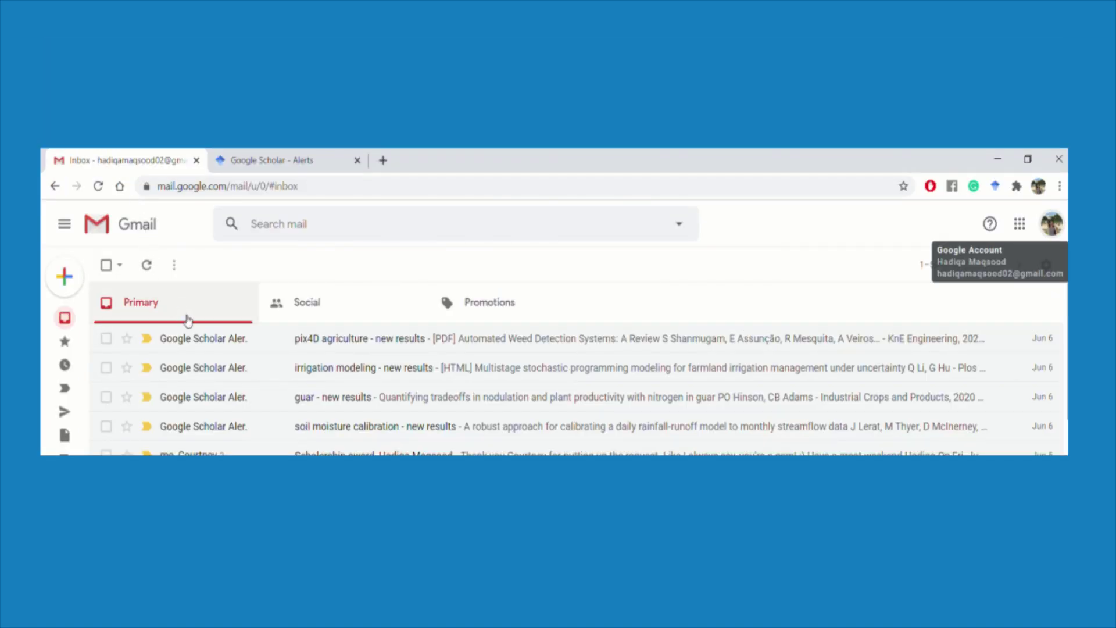
# In the Gmail inbox, open the "irrigation modeling - new results" alert message and read through its listed articles
pyautogui.click(210, 377)
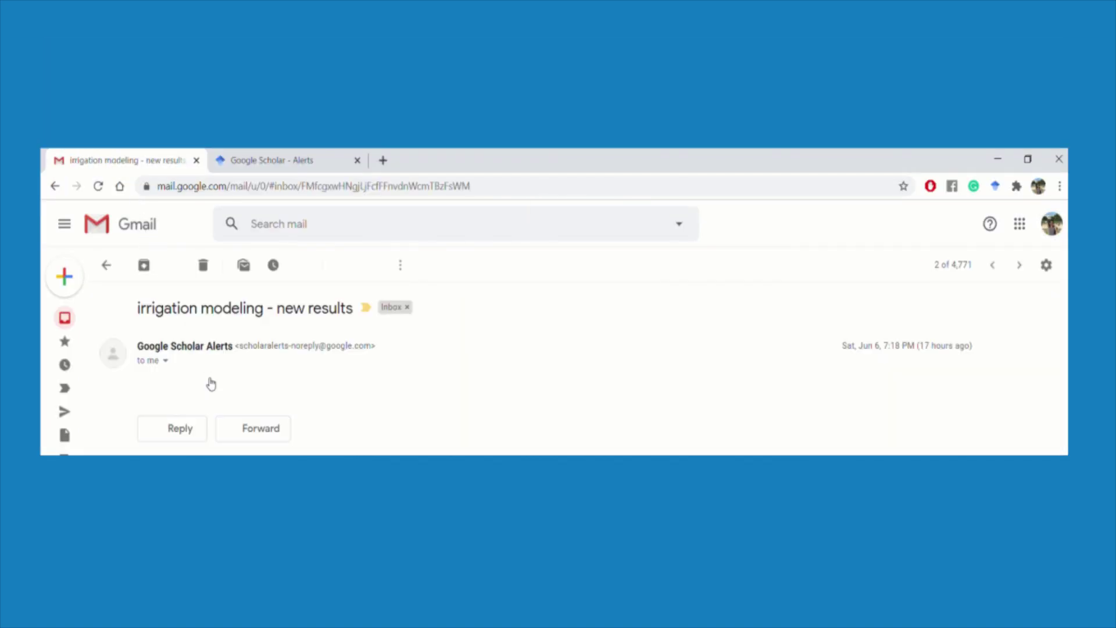
pyautogui.scroll(-10, 279, 394)
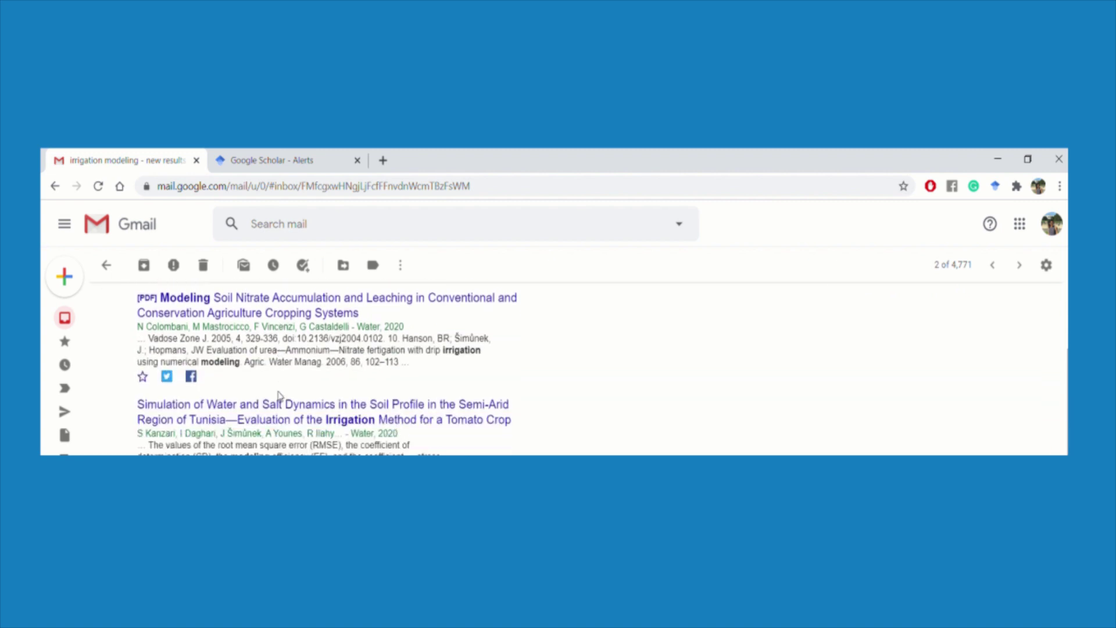
pyautogui.scroll(-2, 284, 396)
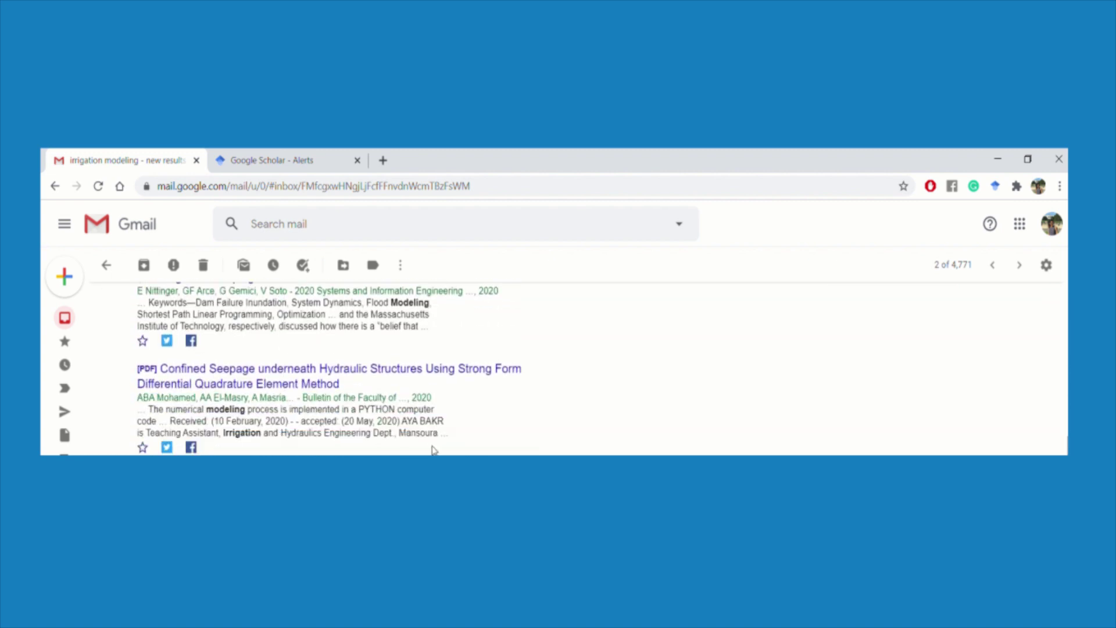
pyautogui.scroll(-6, 433, 450)
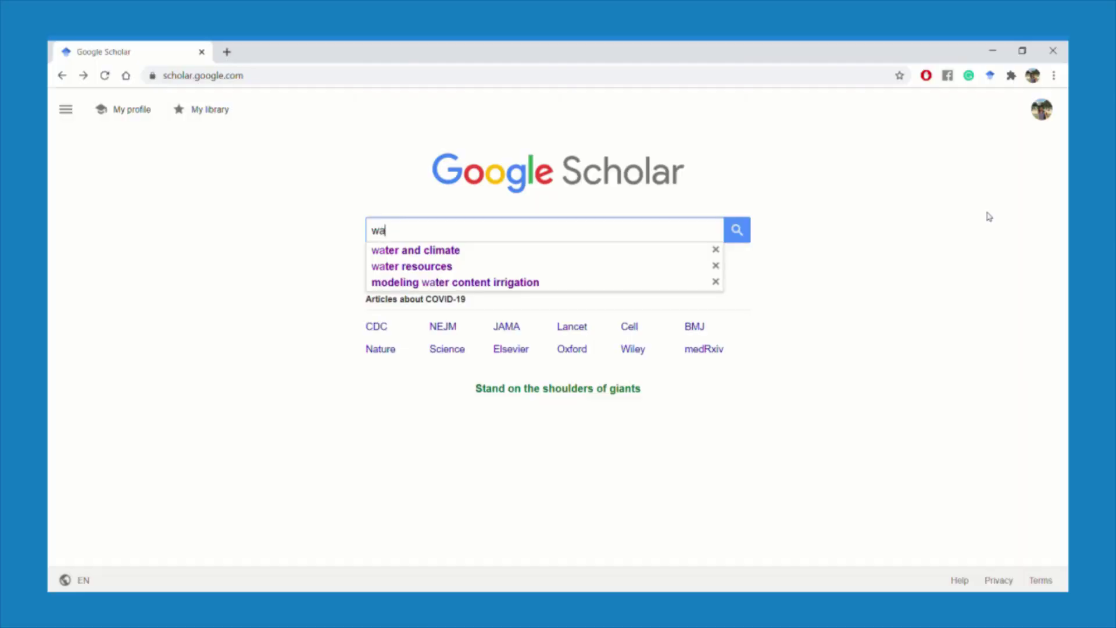
# Search Google Scholar for "water resources" using the matching suggestion
pyautogui.write('ter res')
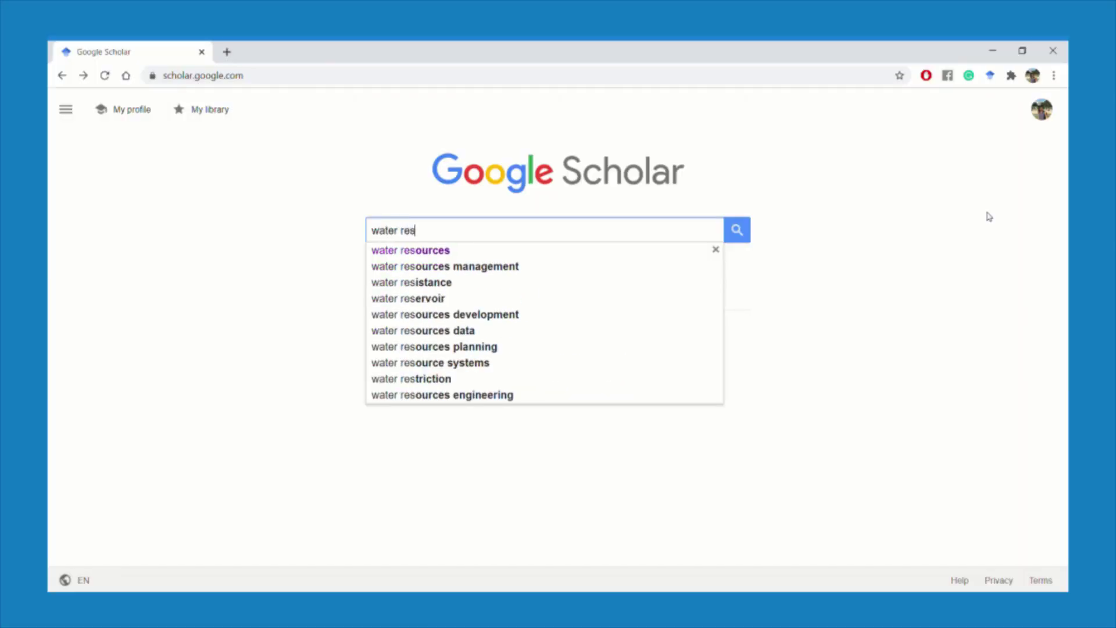
pyautogui.press('Down')
pyautogui.press('Return')
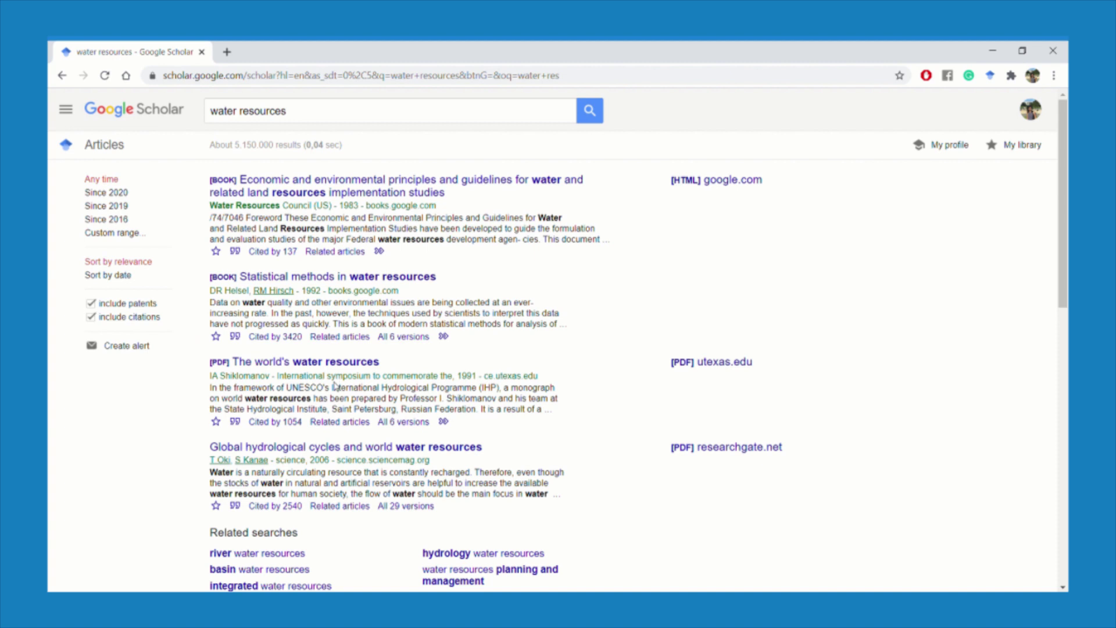
# Open the alert form for the water resources search, check its e-mail field and choose to show up to 10 results
pyautogui.click(121, 346)
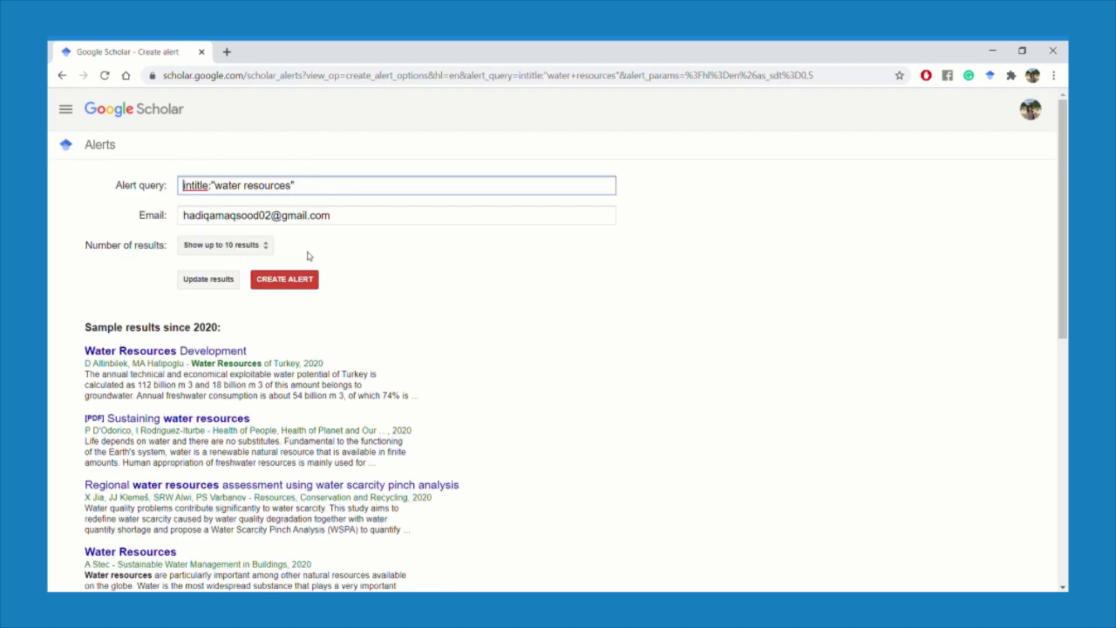
pyautogui.moveTo(182, 219); pyautogui.dragTo(337, 224)
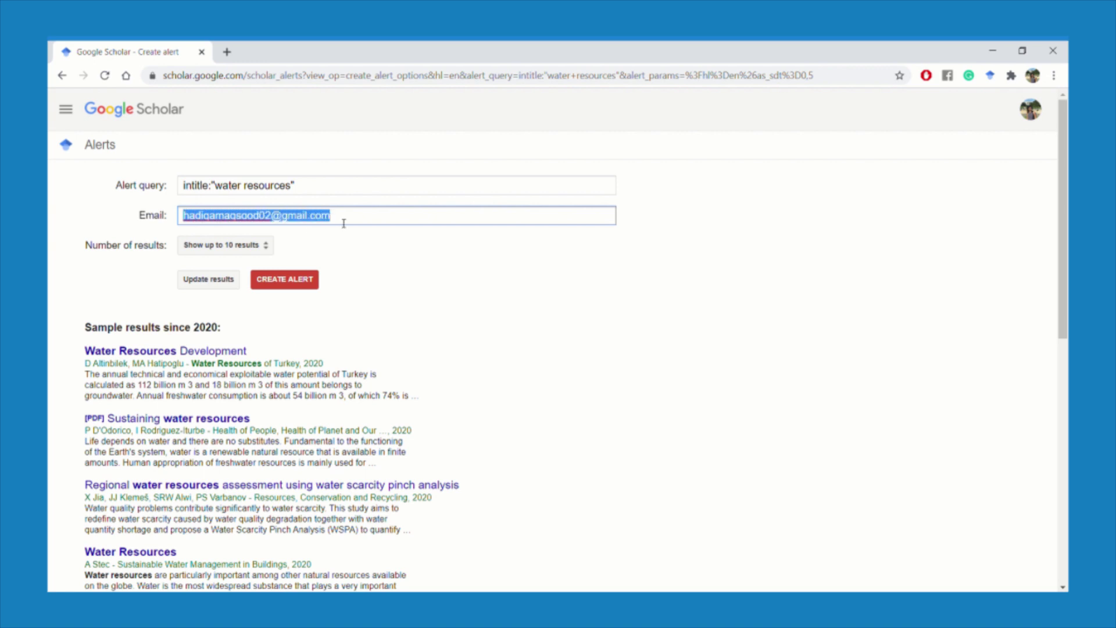
pyautogui.click(231, 247)
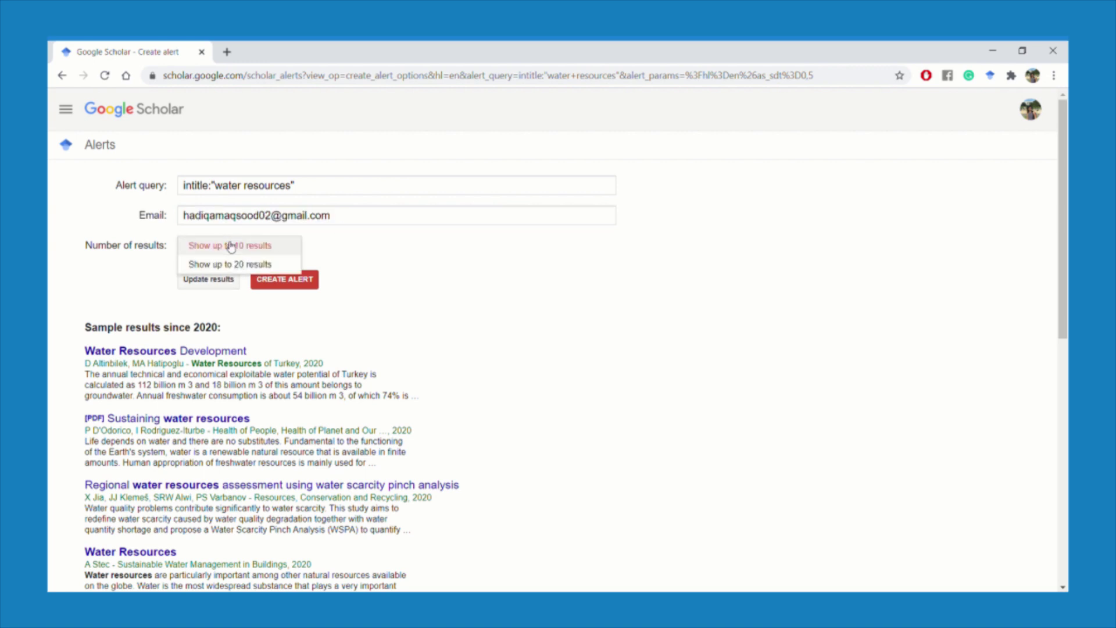
pyautogui.click(231, 245)
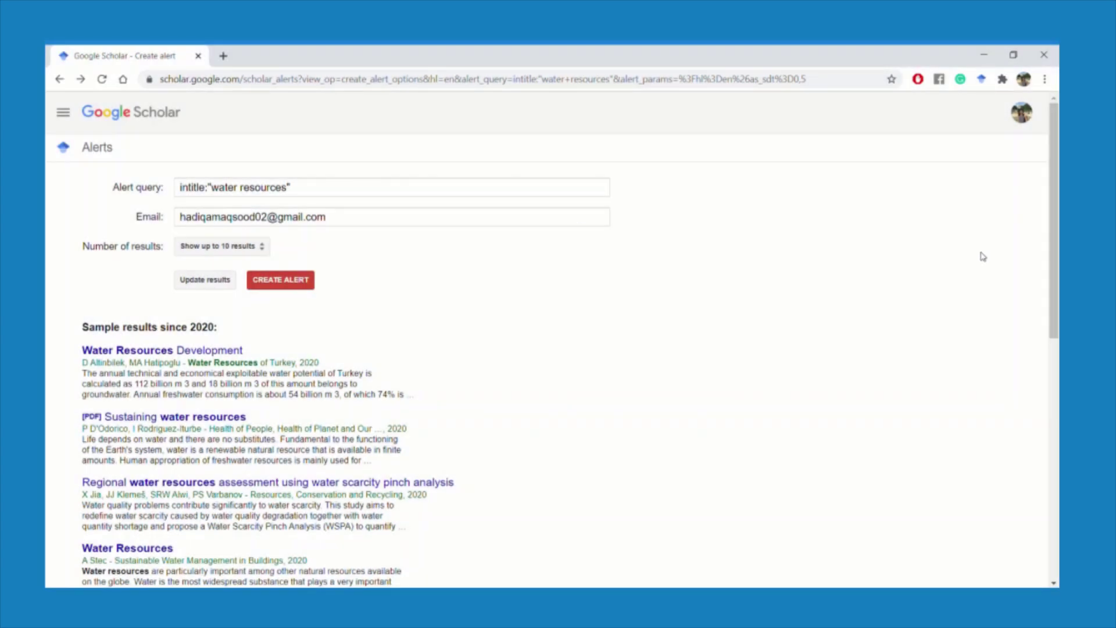
# From the Scholar settings, open the Scholar Button install page and add the Google Scholar Button extension to Chrome
pyautogui.click(64, 114)
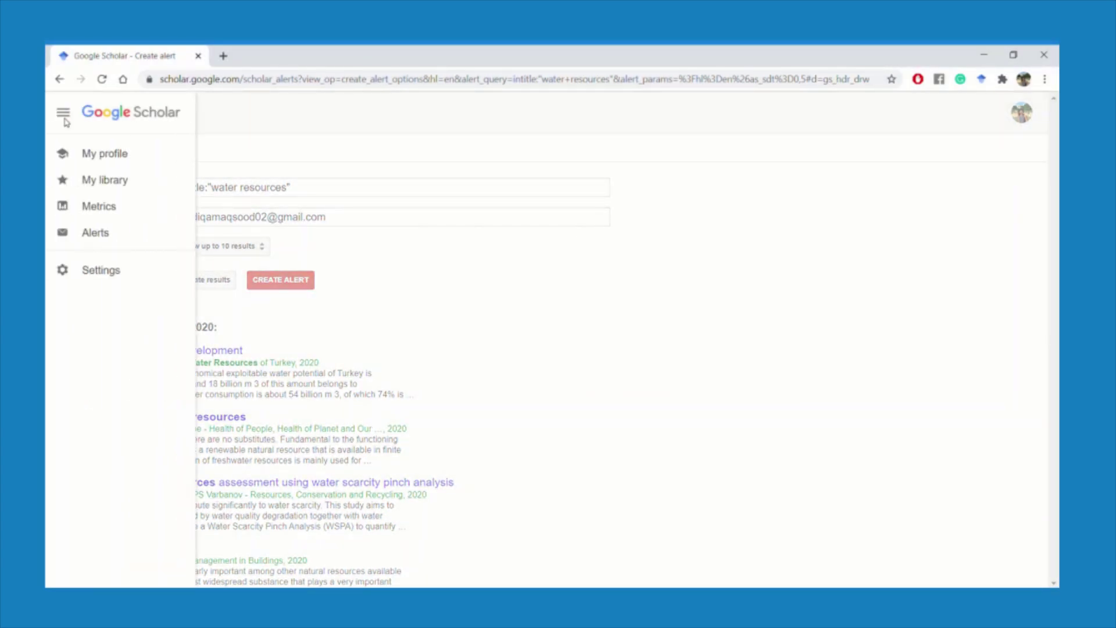
pyautogui.click(92, 272)
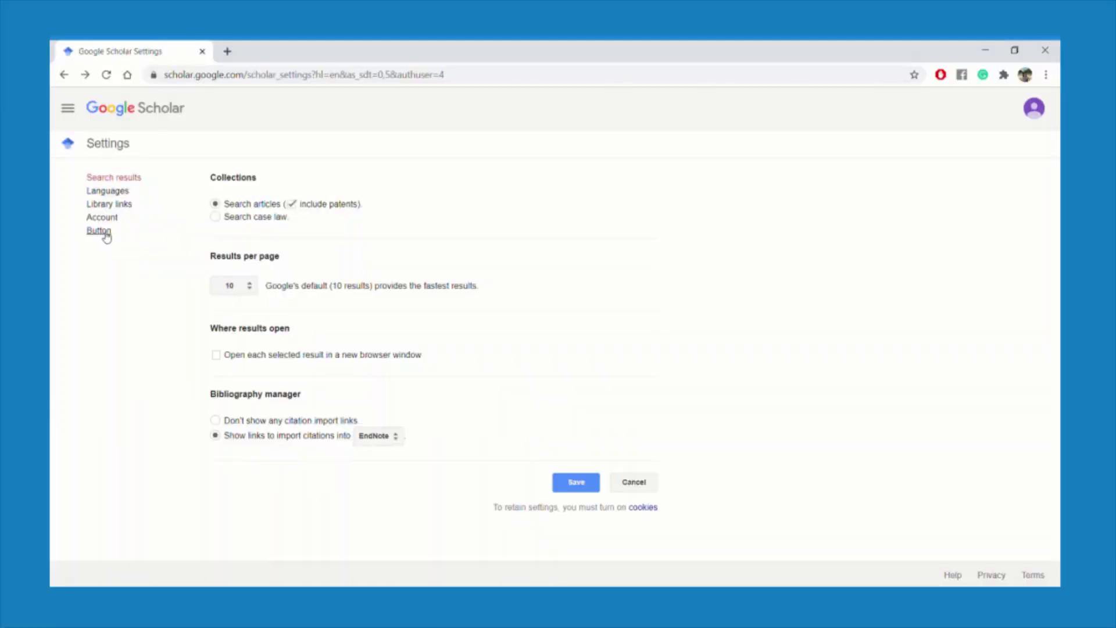
pyautogui.click(99, 230)
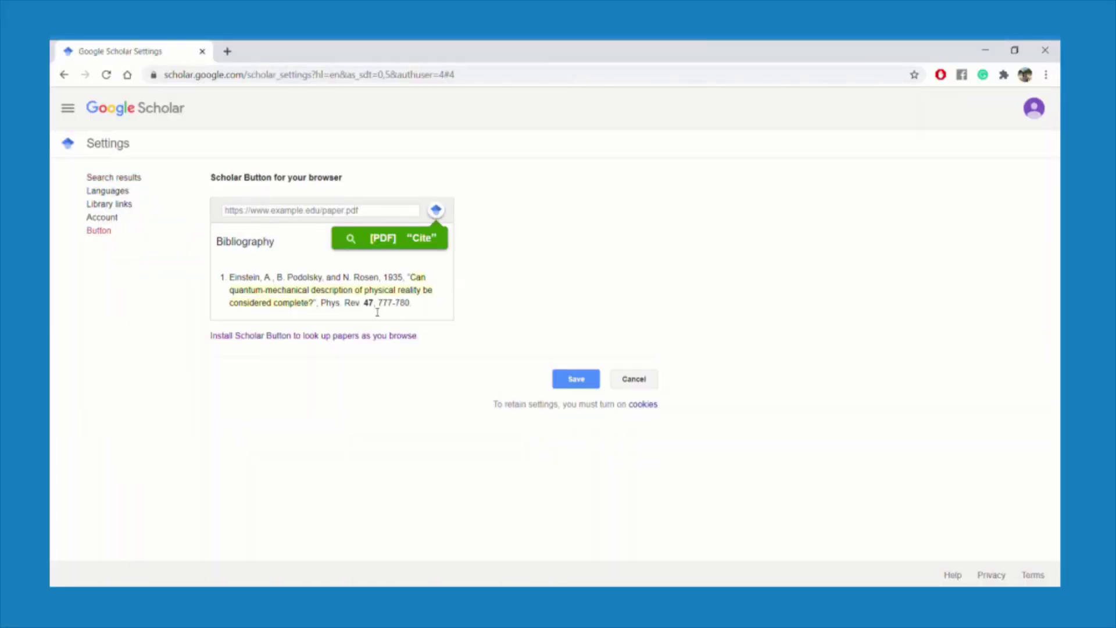
pyautogui.click(331, 338)
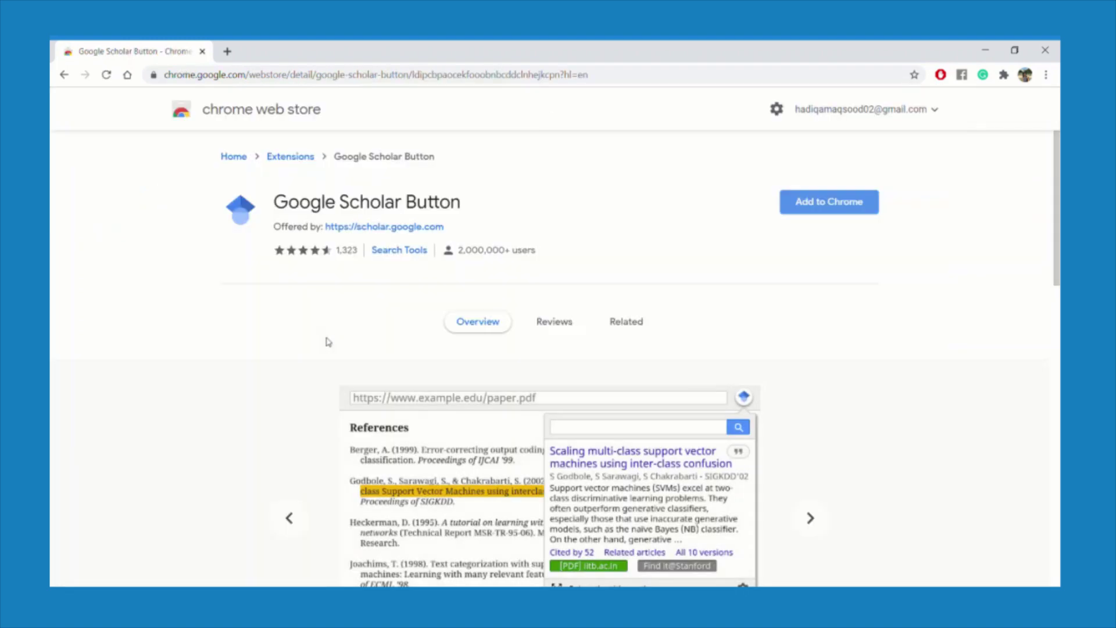
pyautogui.click(843, 212)
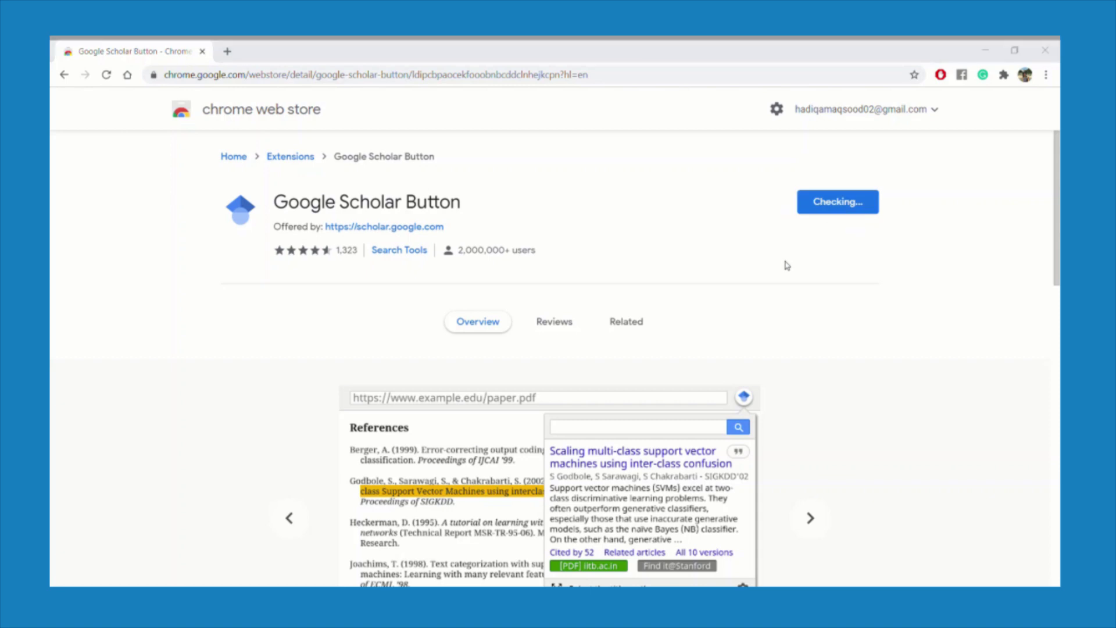